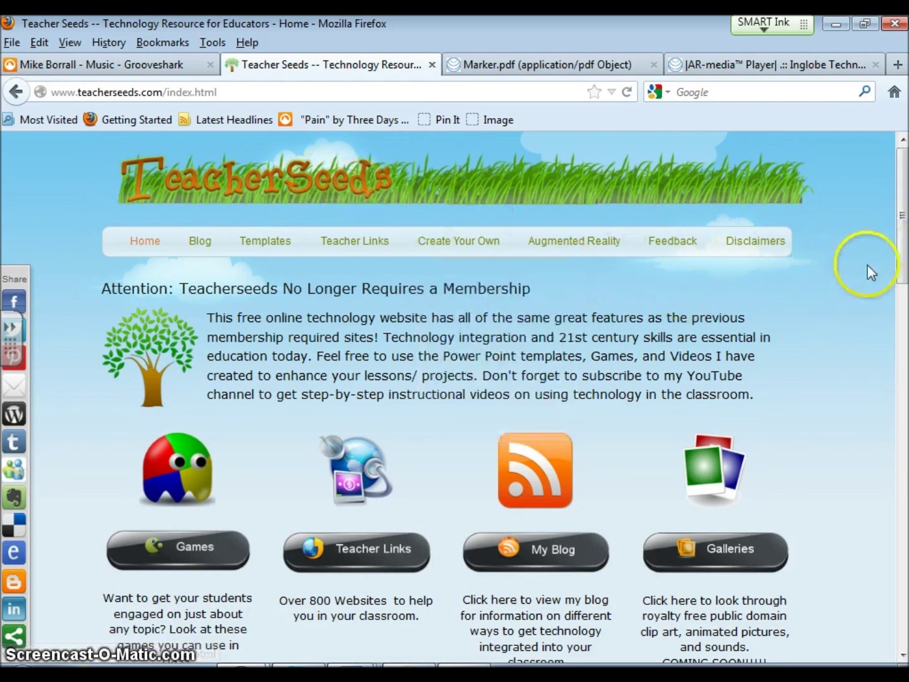
Open the Teacher Seeds Augmented Reality page and close the leftover Marker.pdf and AR-media Player pages
{"action": "mouse_move", "coordinate": [901, 229]}
{"action": "left_mouse_down"}
{"action": "mouse_move", "coordinate": [901, 308]}
{"action": "mouse_move", "coordinate": [901, 230]}
{"action": "left_mouse_up"}
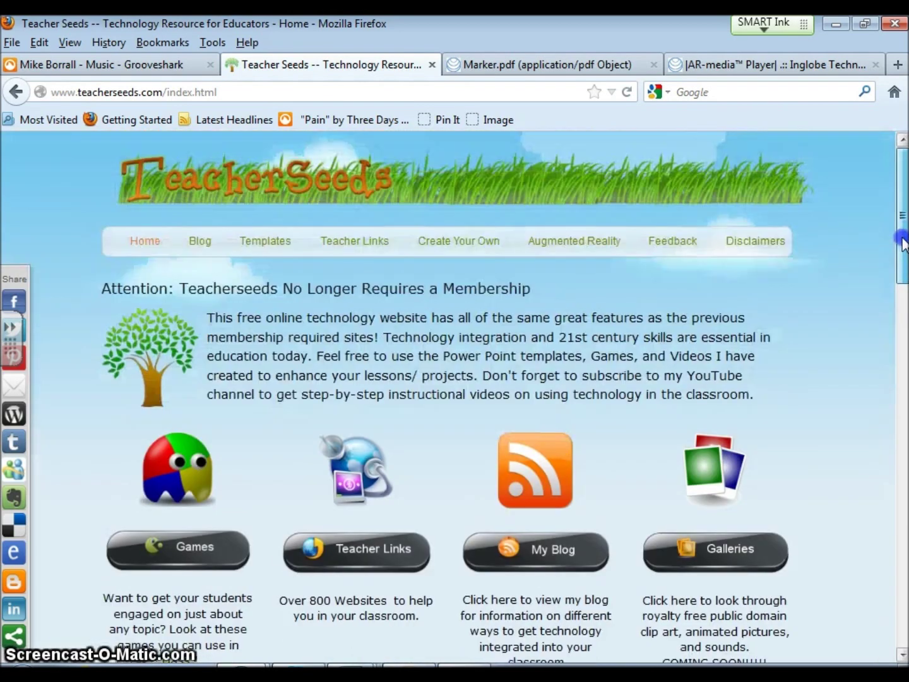
{"action": "left_click", "coordinate": [571, 249]}
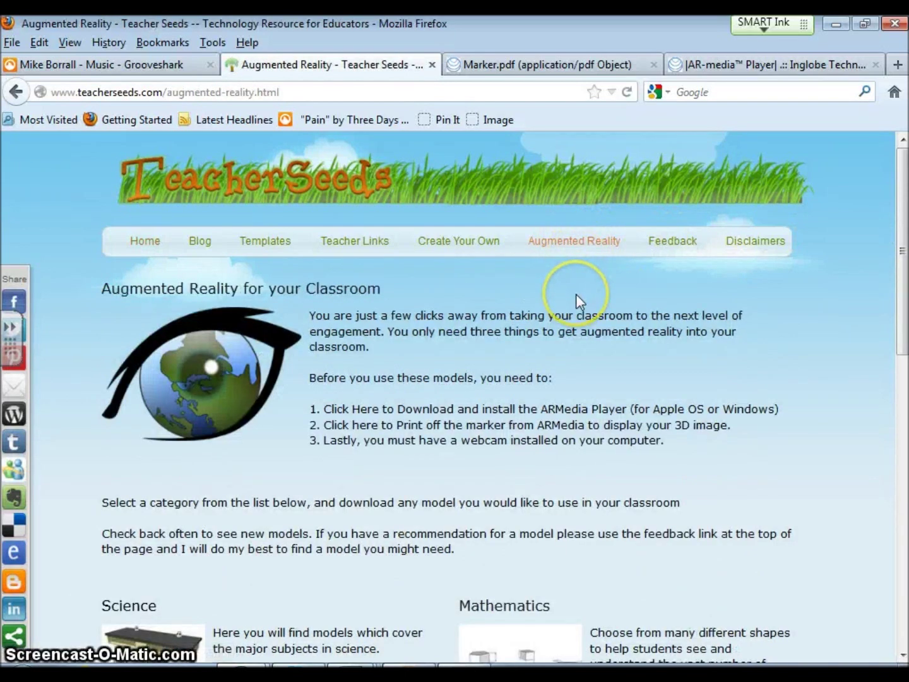
{"action": "left_click", "coordinate": [654, 65]}
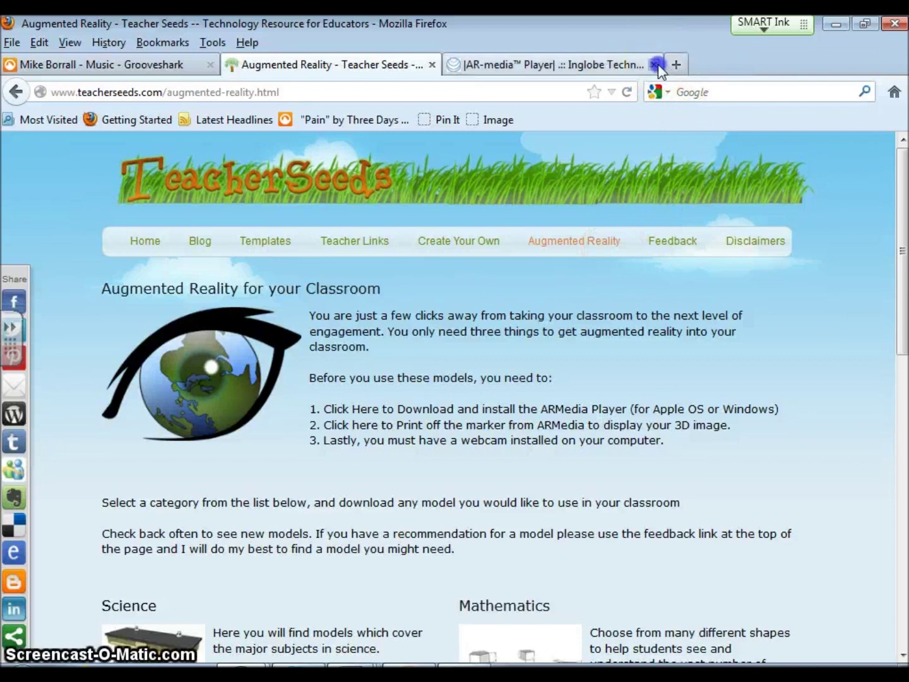
{"action": "left_click", "coordinate": [653, 64]}
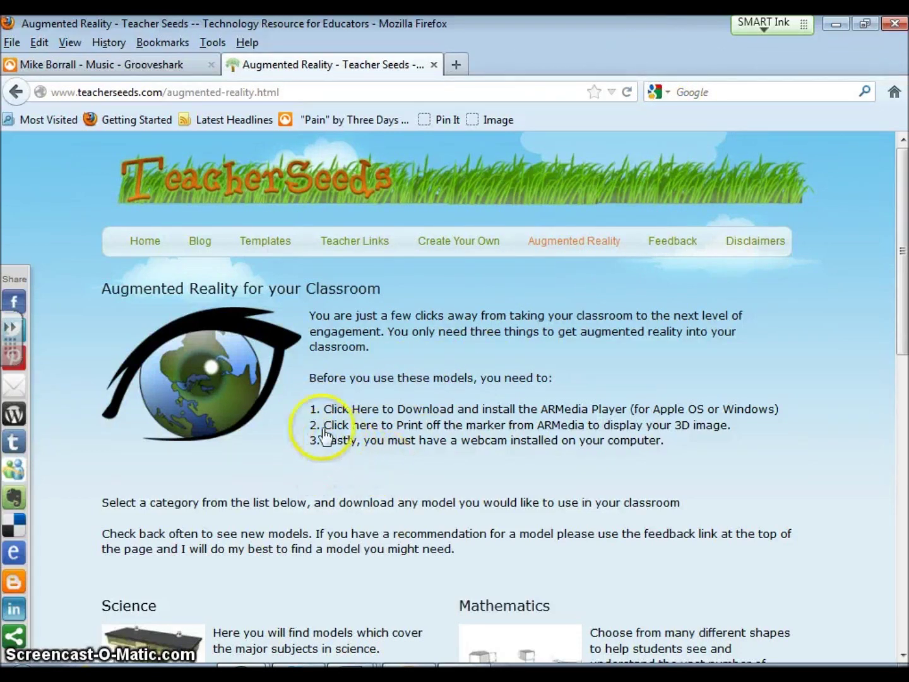
Open the ARMedia Player download page and find the AR-media Player v2.2 download for Windows XP/Vista/7
{"action": "left_click", "coordinate": [508, 411]}
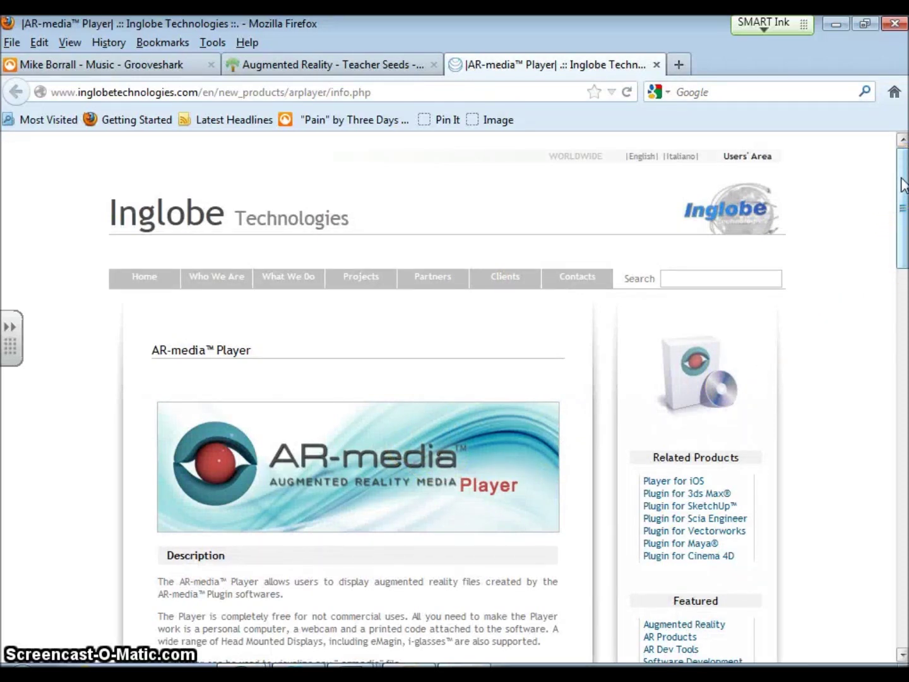
{"action": "left_click_drag", "start_coordinate": [903, 183], "coordinate": [903, 357]}
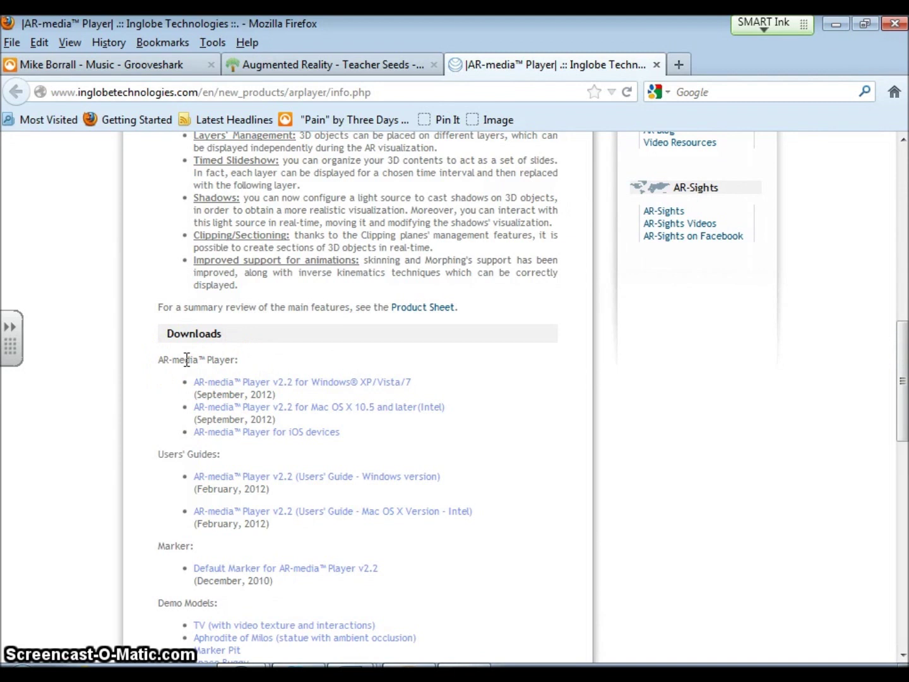
{"action": "left_click", "coordinate": [308, 384]}
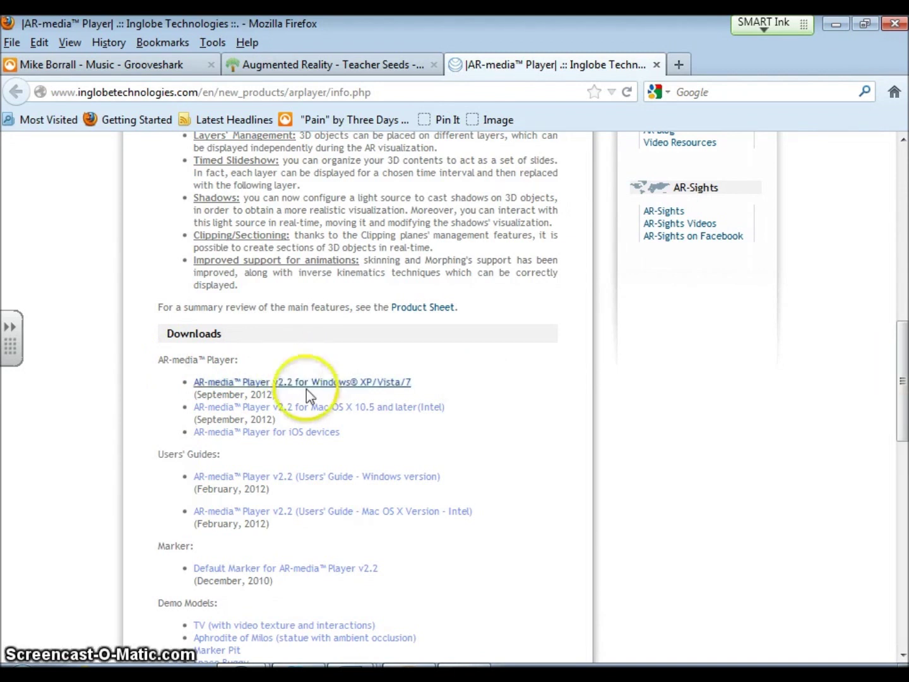
{"action": "left_click", "coordinate": [716, 370]}
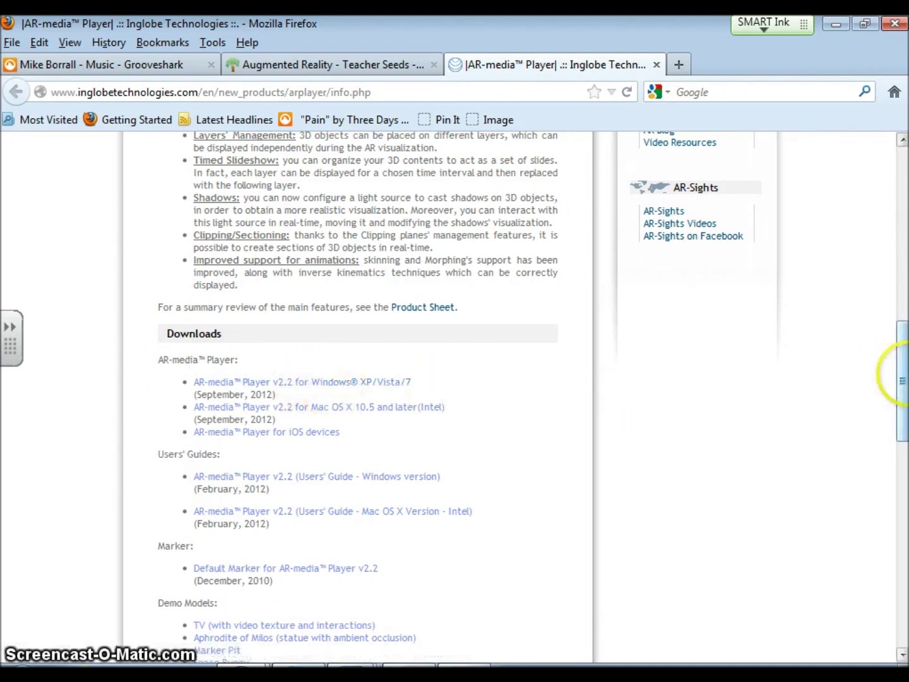
{"action": "left_click_drag", "start_coordinate": [899, 372], "coordinate": [901, 258]}
Go back to the Augmented Reality page and open the printable ARMedia marker PDF to view the marker
{"action": "left_click", "coordinate": [344, 64]}
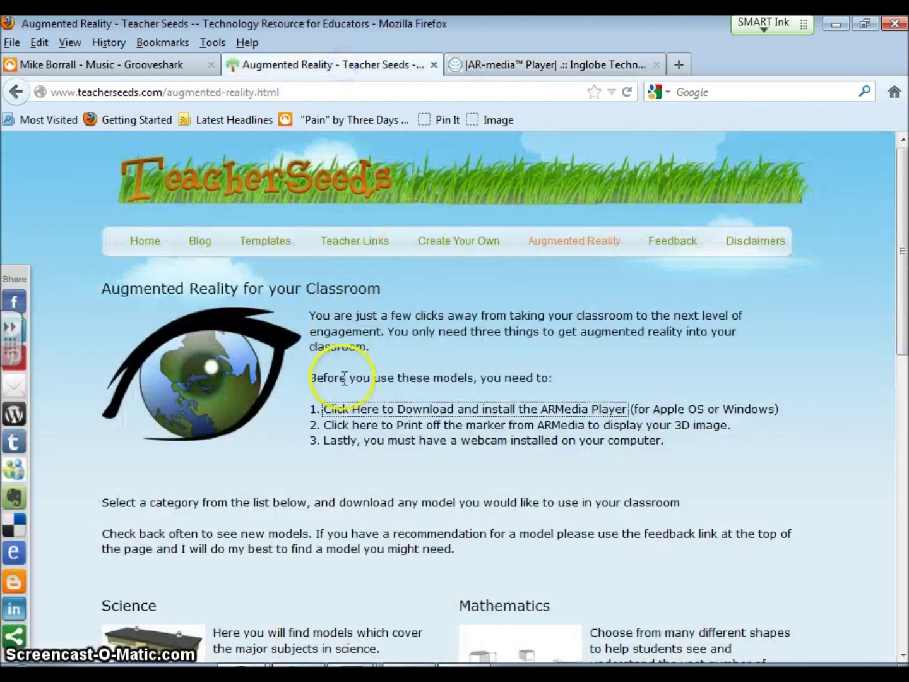
{"action": "left_click", "coordinate": [447, 427]}
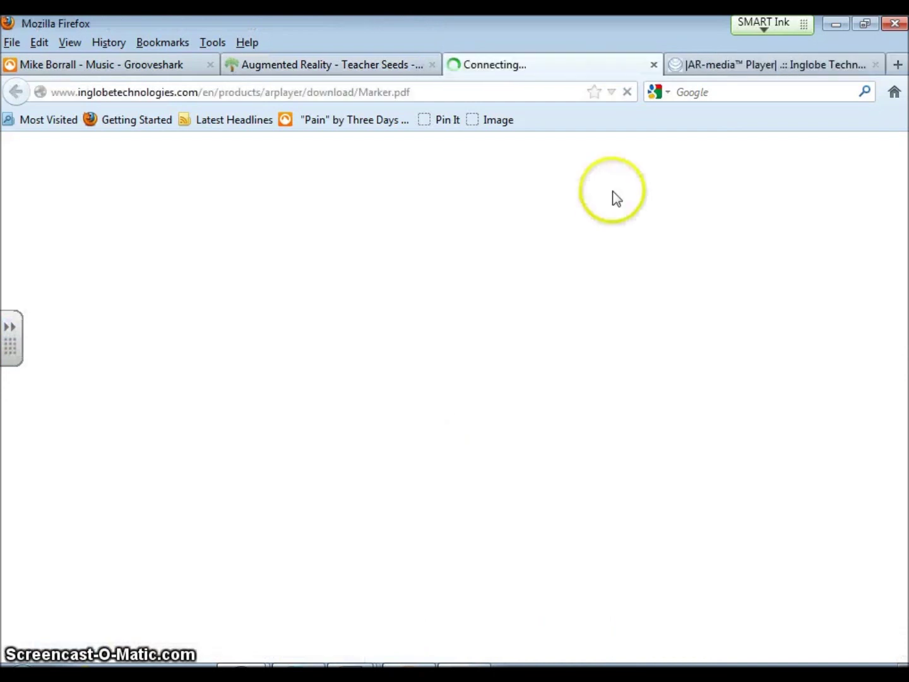
{"action": "left_click_drag", "start_coordinate": [901, 227], "coordinate": [901, 357]}
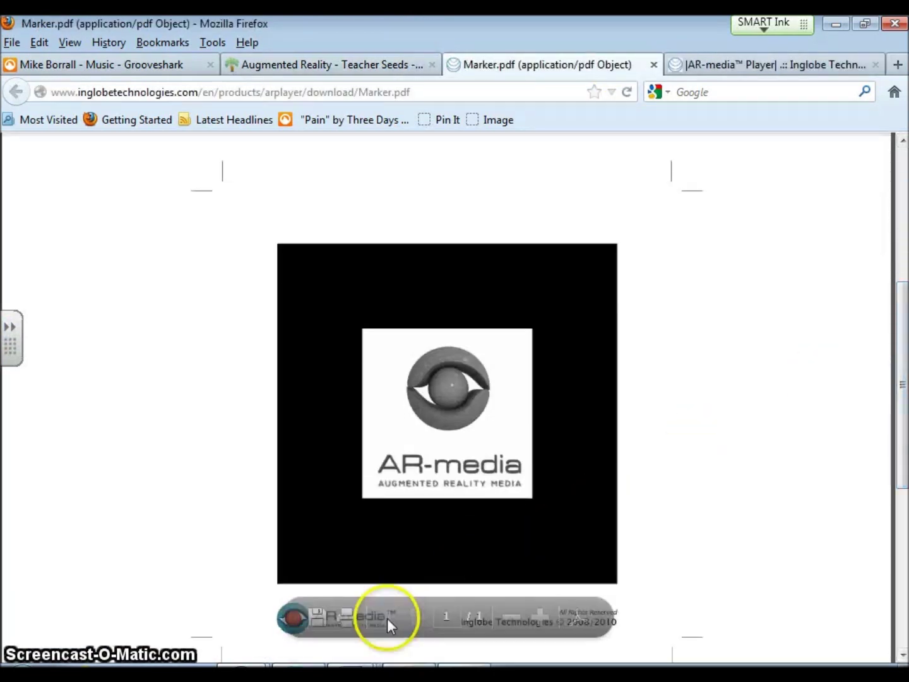
Return to the Augmented Reality page and open the Science models at the Astronomy section
{"action": "left_click", "coordinate": [356, 64]}
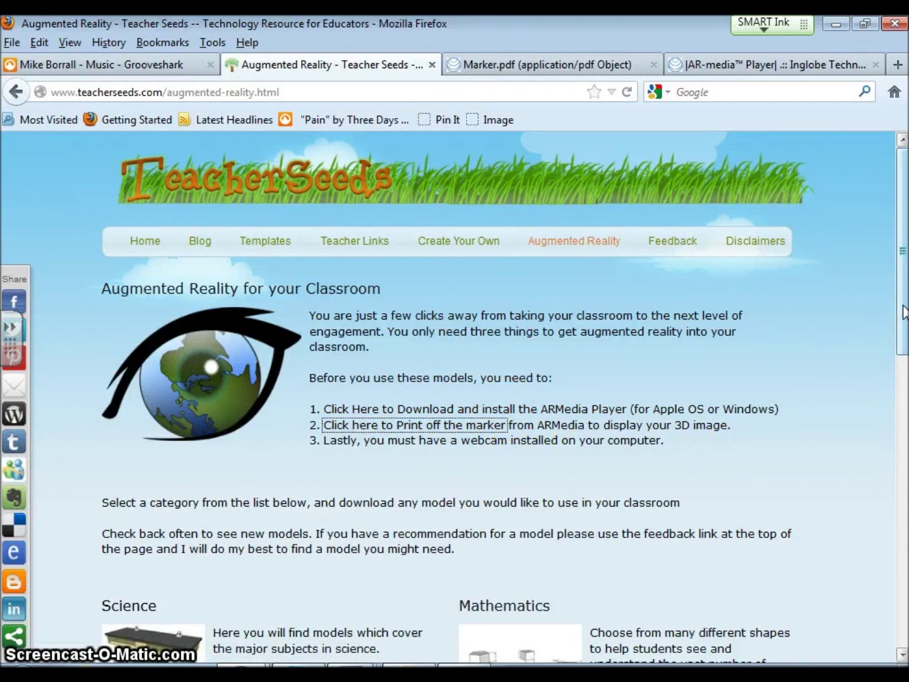
{"action": "left_click_drag", "start_coordinate": [902, 310], "coordinate": [904, 320]}
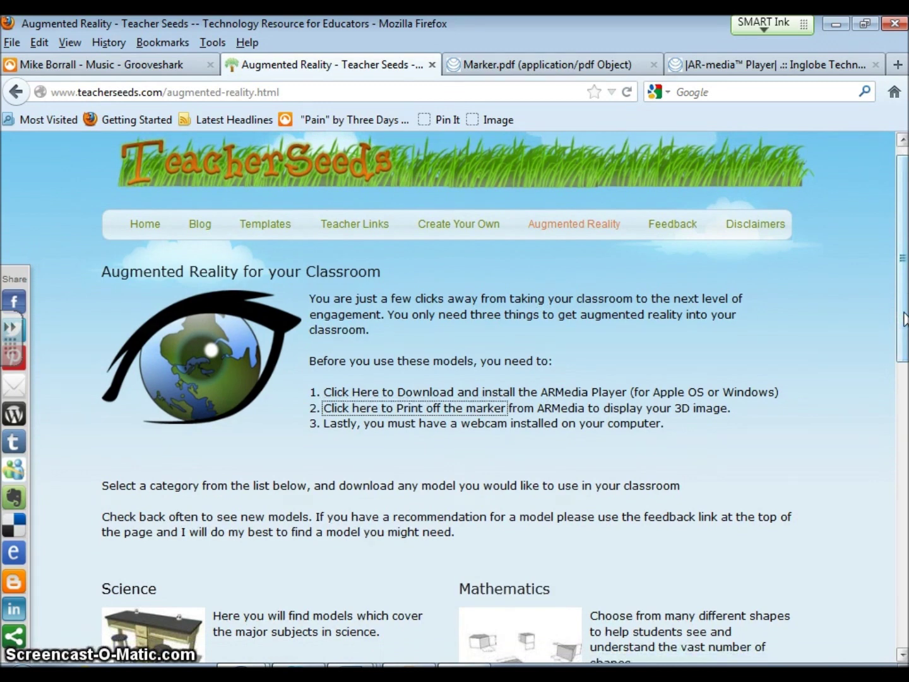
{"action": "left_click_drag", "start_coordinate": [904, 318], "coordinate": [904, 339]}
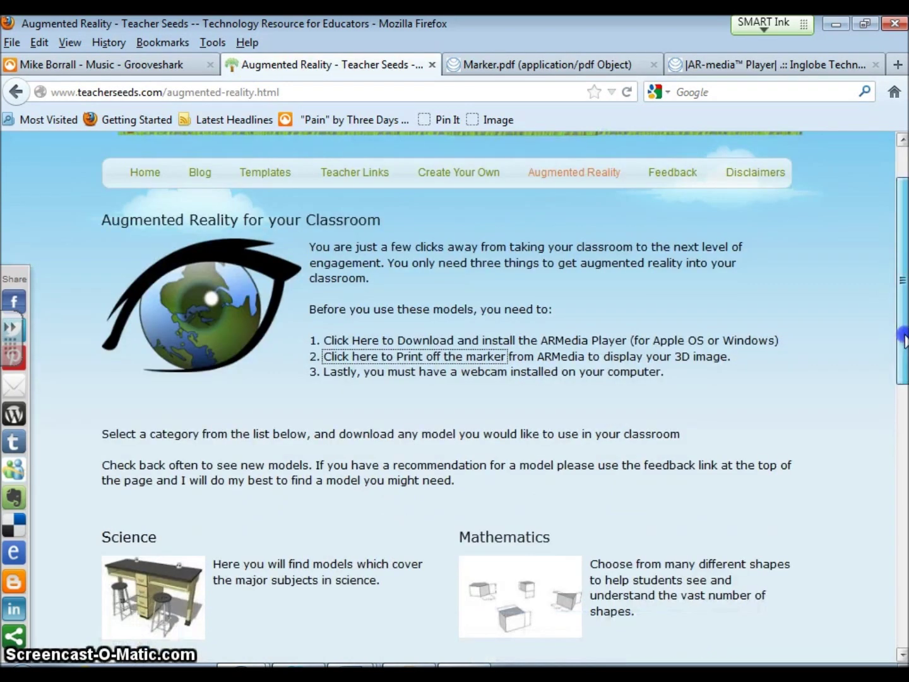
{"action": "left_click_drag", "start_coordinate": [904, 339], "coordinate": [904, 369]}
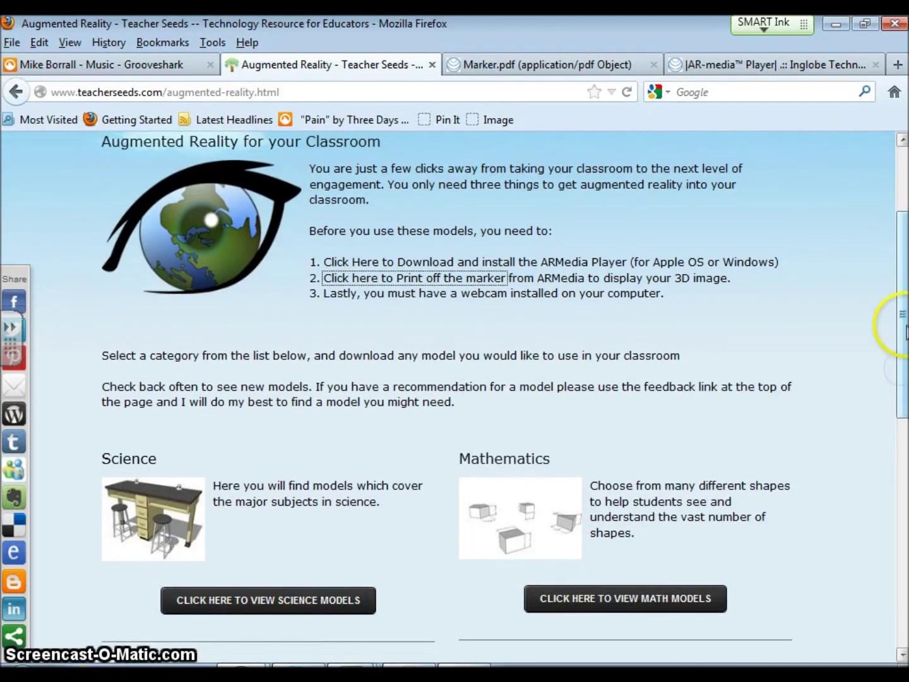
{"action": "scroll", "coordinate": [903, 316], "scroll_direction": "down", "scroll_amount": 2}
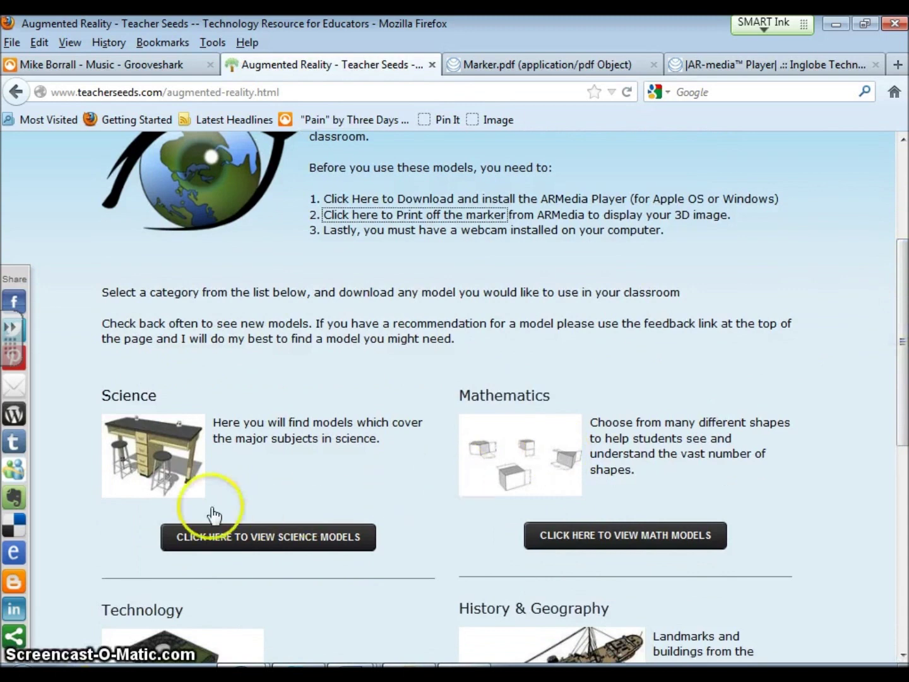
{"action": "left_click", "coordinate": [213, 542]}
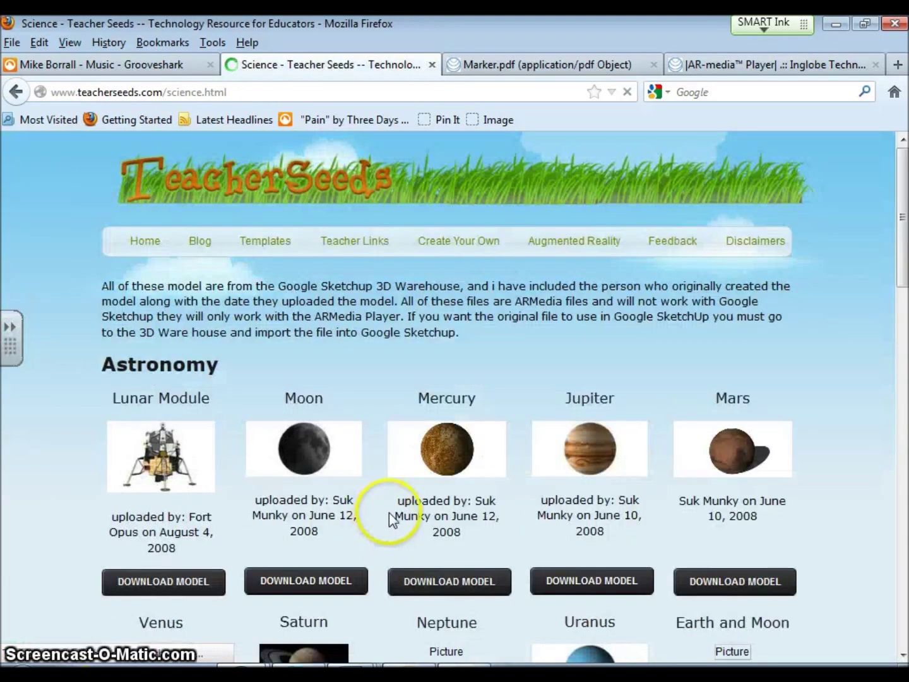
{"action": "left_click_drag", "start_coordinate": [901, 260], "coordinate": [903, 287]}
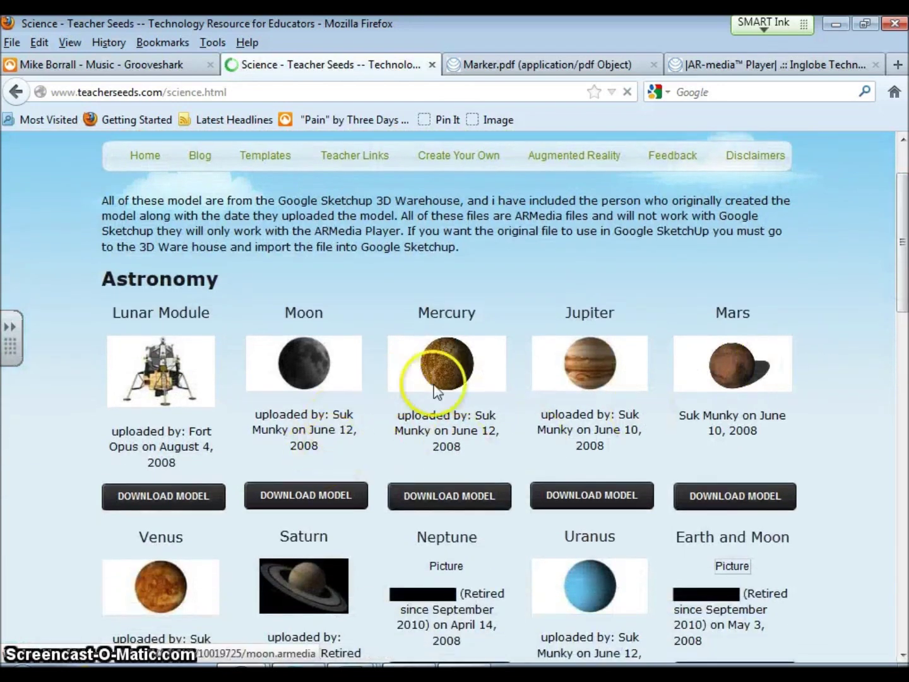
Download the Mars model and save it to the Desktop as mars.armedia
{"action": "left_click", "coordinate": [733, 502]}
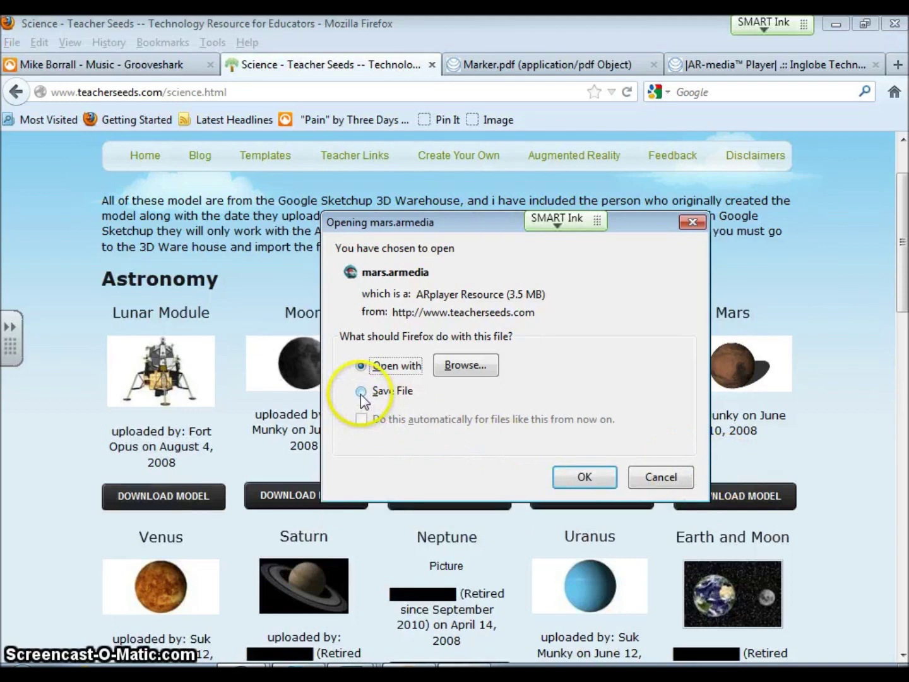
{"action": "left_click", "coordinate": [361, 392]}
{"action": "left_click", "coordinate": [583, 476]}
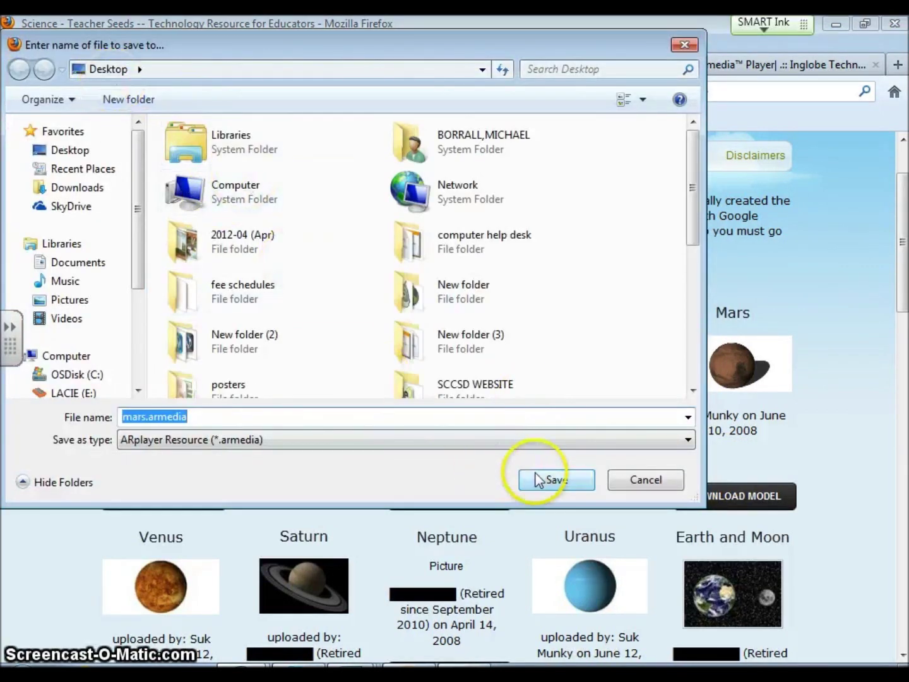
{"action": "left_click", "coordinate": [546, 480]}
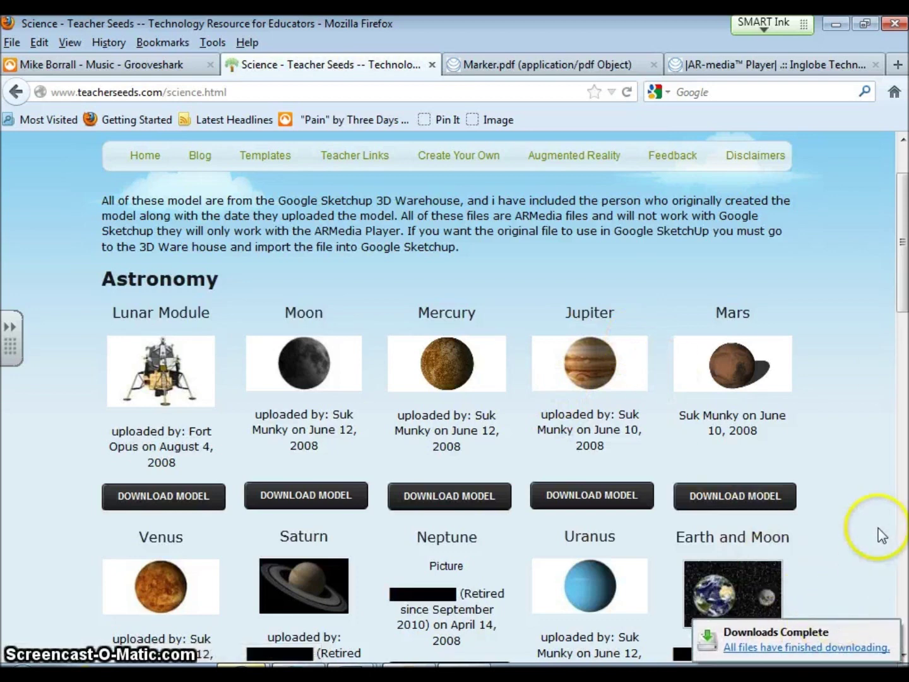
Minimize the browser and launch ARPlayer 2.2 from the desktop
{"action": "left_click", "coordinate": [835, 25]}
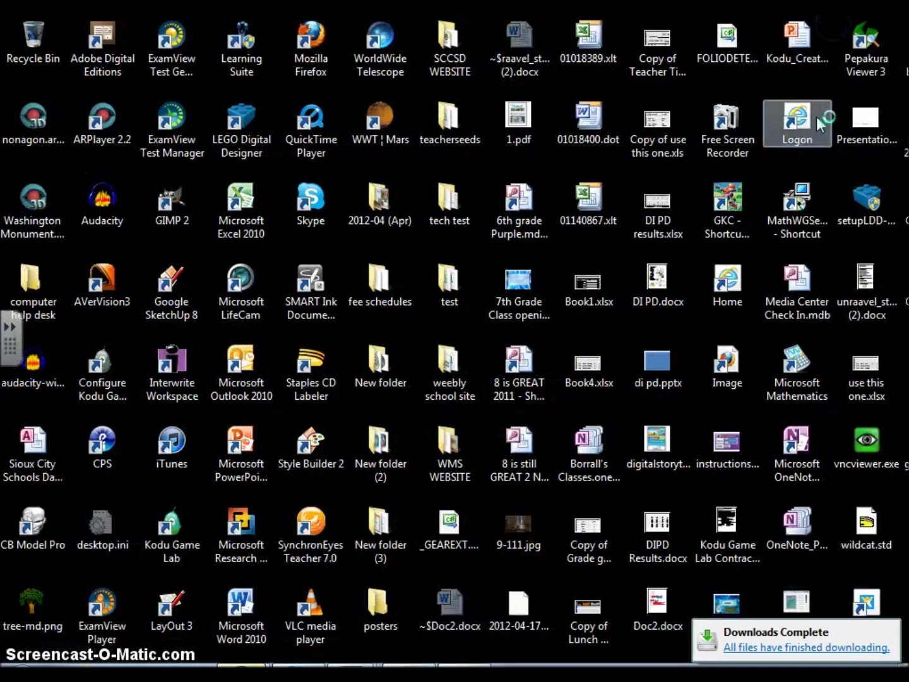
{"action": "left_click", "coordinate": [96, 124]}
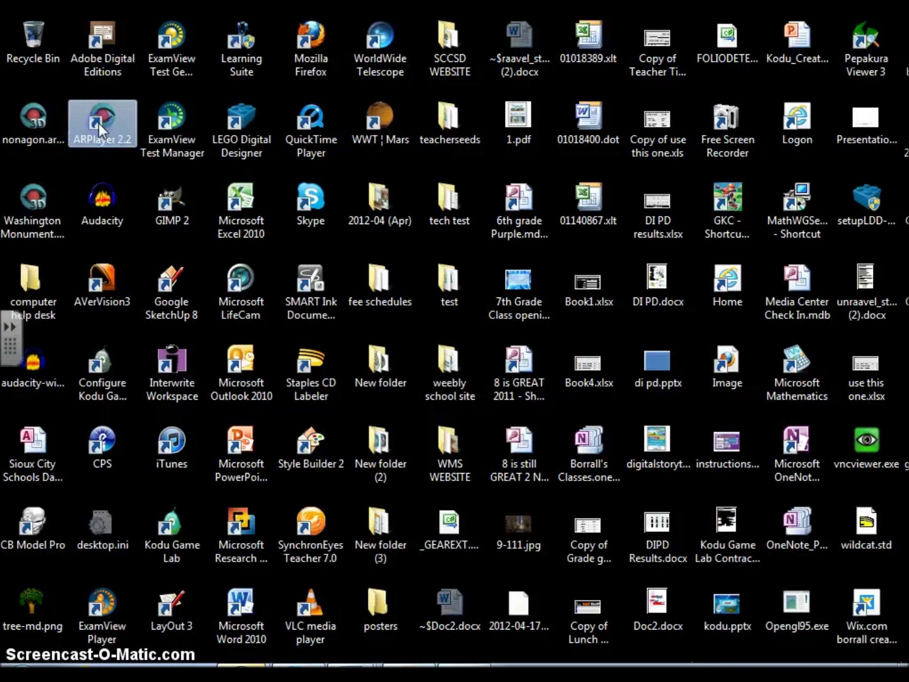
{"action": "double_click", "coordinate": [99, 122]}
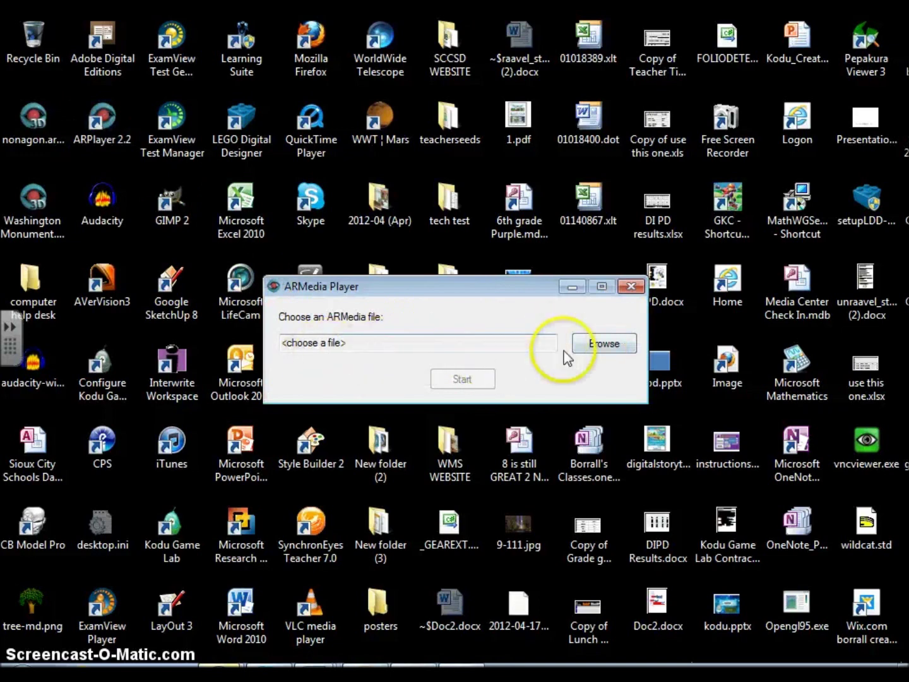
Choose mars.armedia from the Desktop as the ARMedia file to play
{"action": "left_click", "coordinate": [602, 346]}
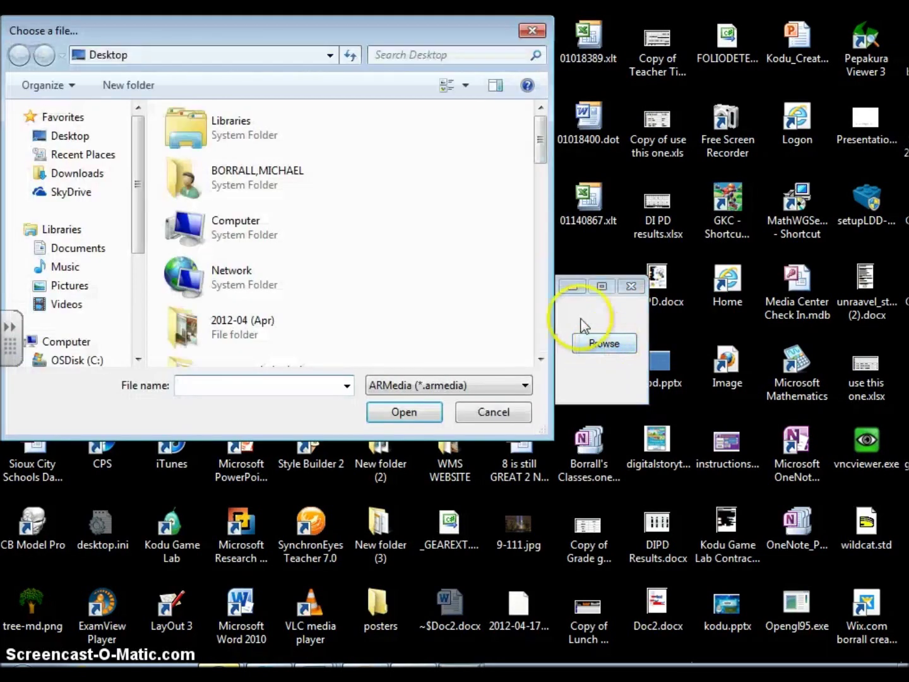
{"action": "left_click", "coordinate": [67, 136]}
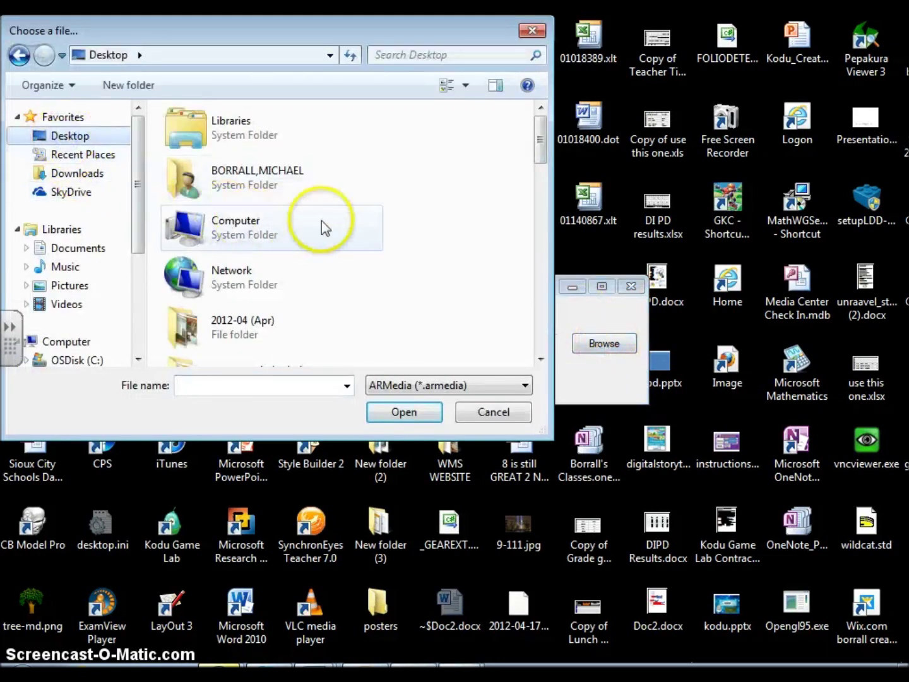
{"action": "left_click_drag", "start_coordinate": [541, 151], "coordinate": [540, 298]}
{"action": "left_click", "coordinate": [211, 245]}
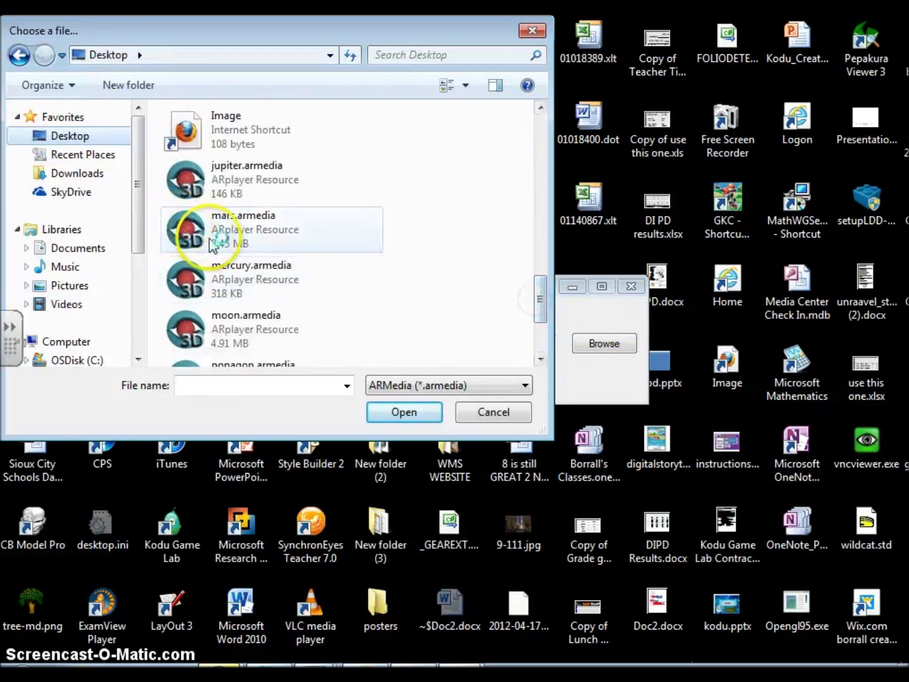
{"action": "left_click", "coordinate": [187, 239]}
{"action": "double_click", "coordinate": [188, 239]}
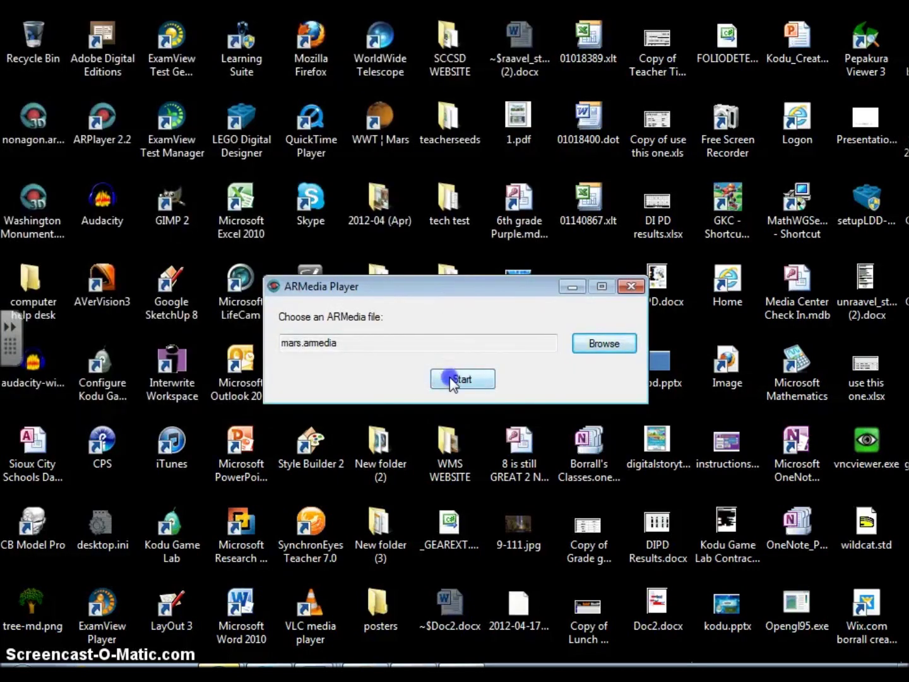
Start the player, accepting the 30.000 frame rate, YUY2, 640 x 360 stream format and the video capture properties with automatic focus
{"action": "left_click", "coordinate": [450, 378]}
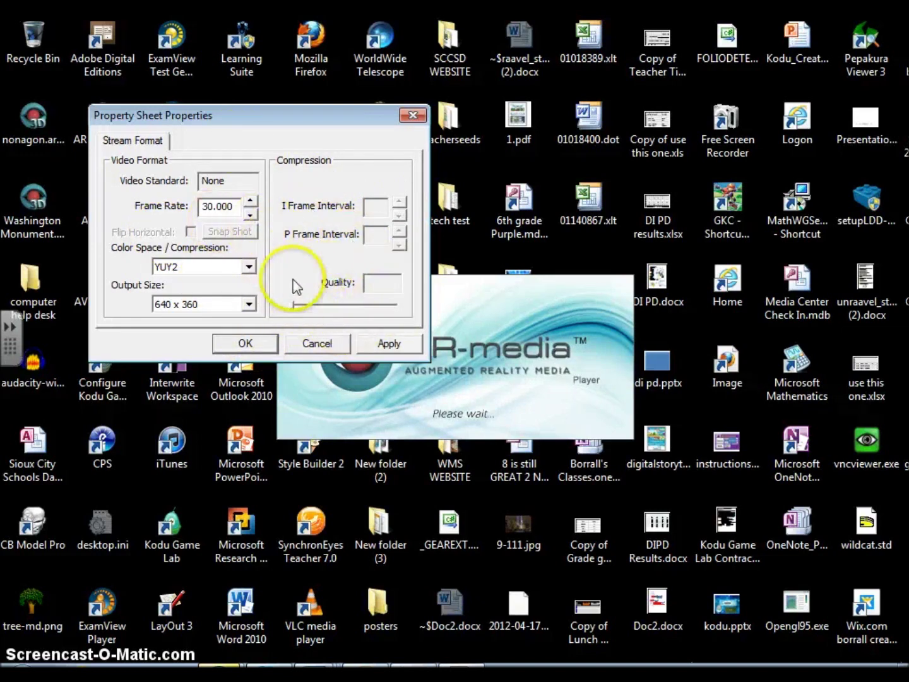
{"action": "left_click", "coordinate": [389, 348]}
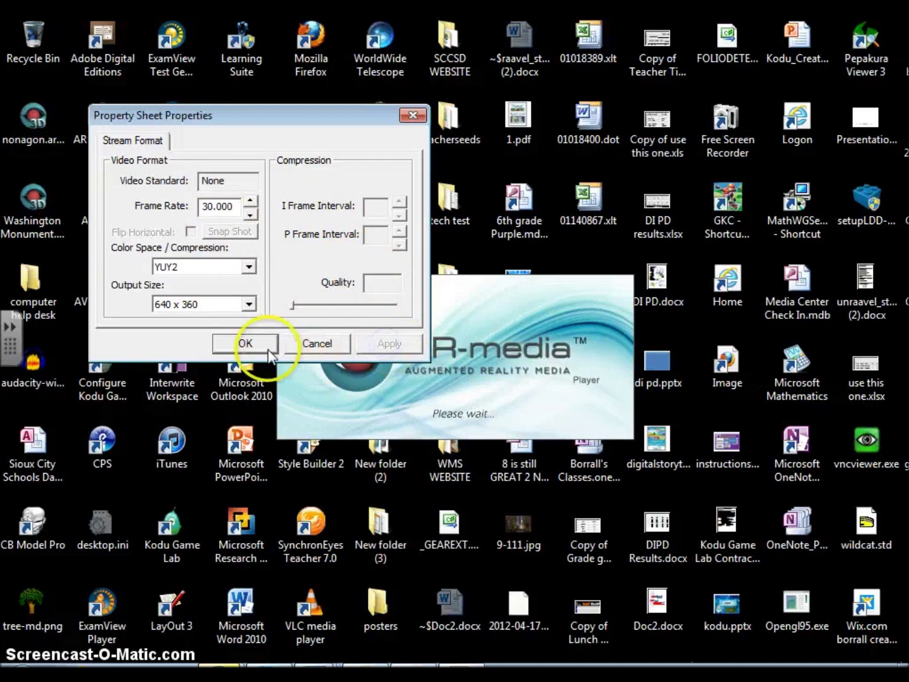
{"action": "left_click", "coordinate": [246, 343]}
{"action": "left_click", "coordinate": [456, 454]}
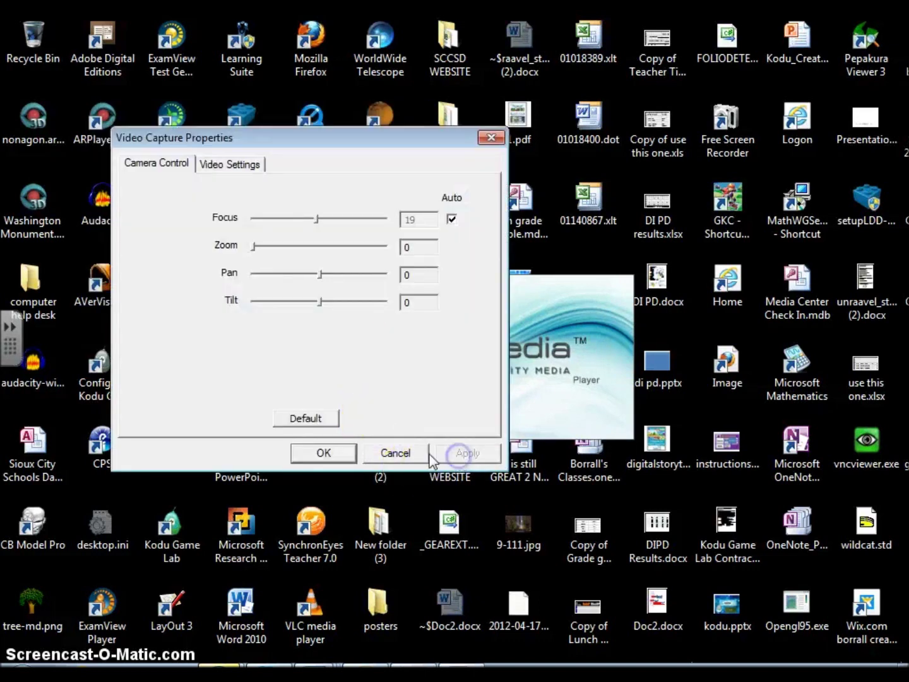
{"action": "left_click", "coordinate": [324, 452]}
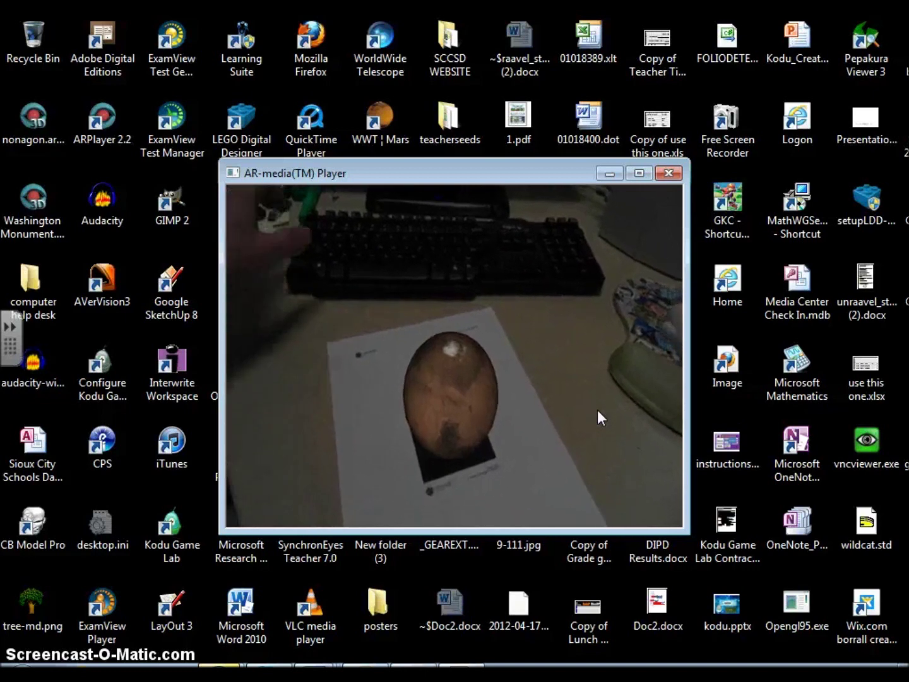
Switch to Objects/Scene Management Mode and scale the Mars model to 153 %
{"action": "key", "text": "m"}
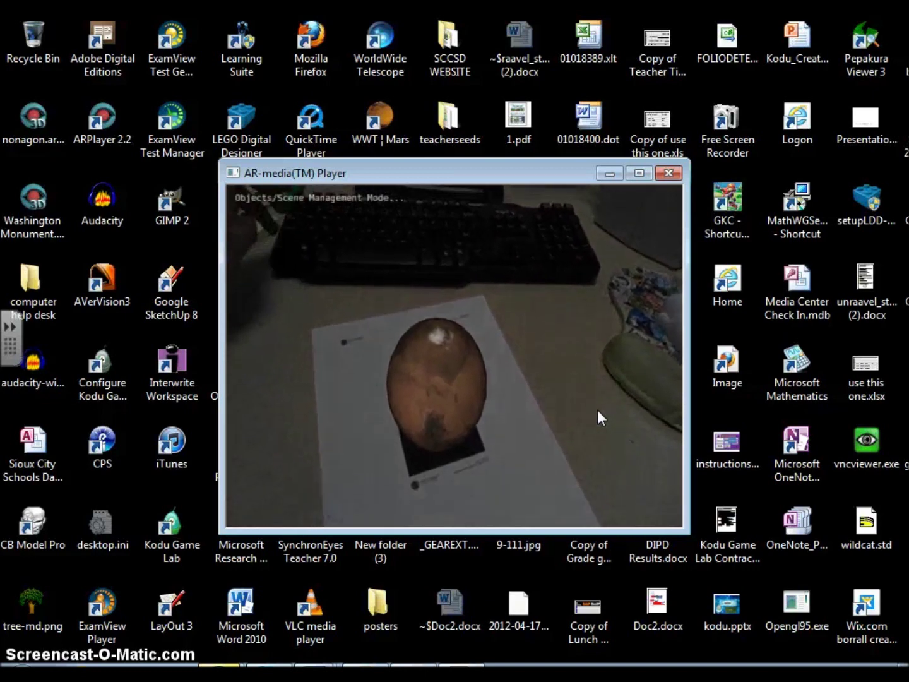
{"action": "key", "text": "minus"}
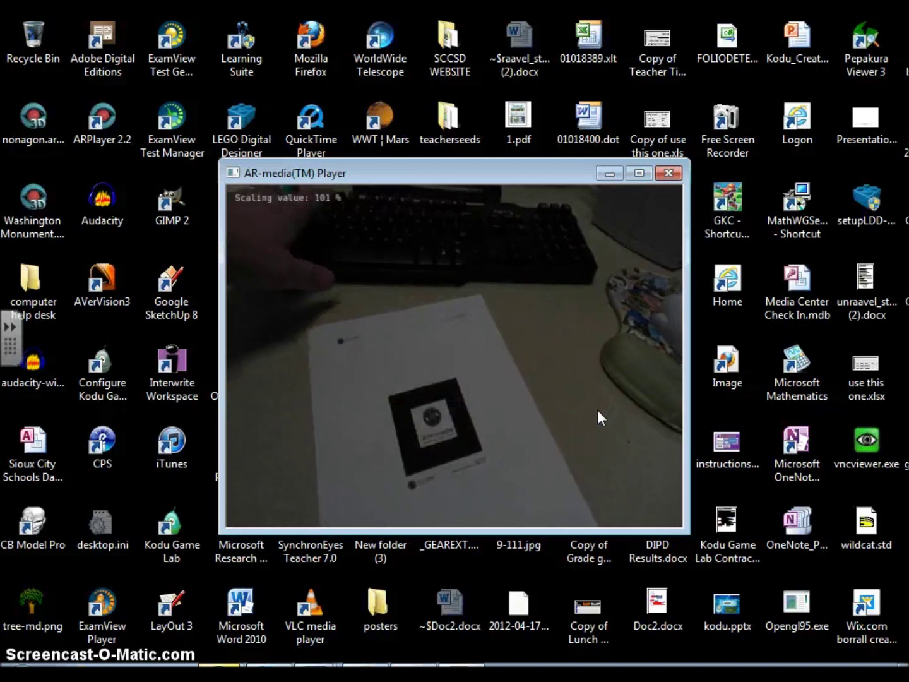
{"action": "key", "text": "plus"}
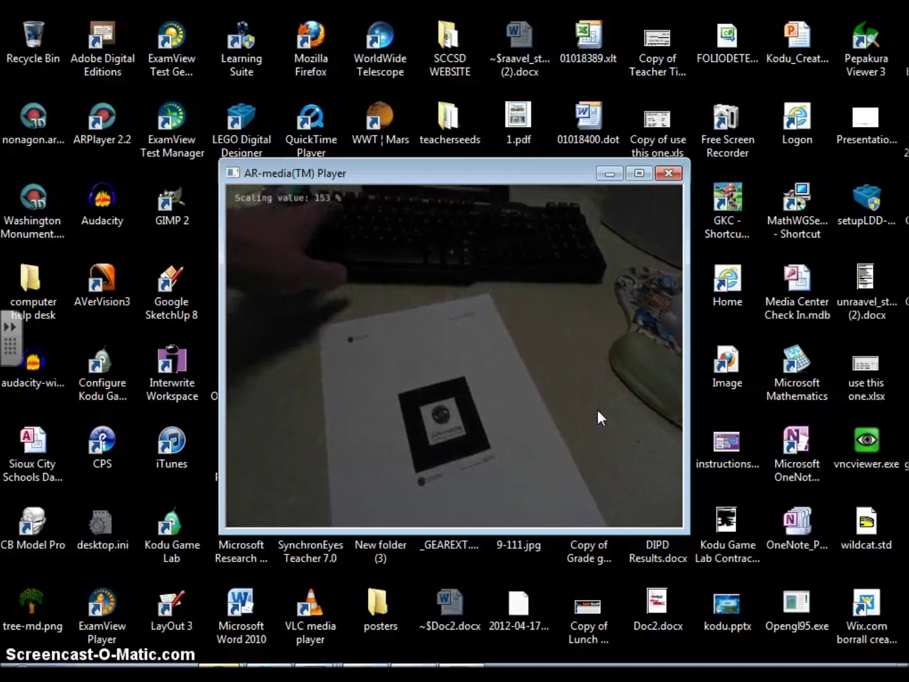
Scale the Mars model up in increments past 261 % and close the AR-media Player
{"action": "key", "text": "plus"}
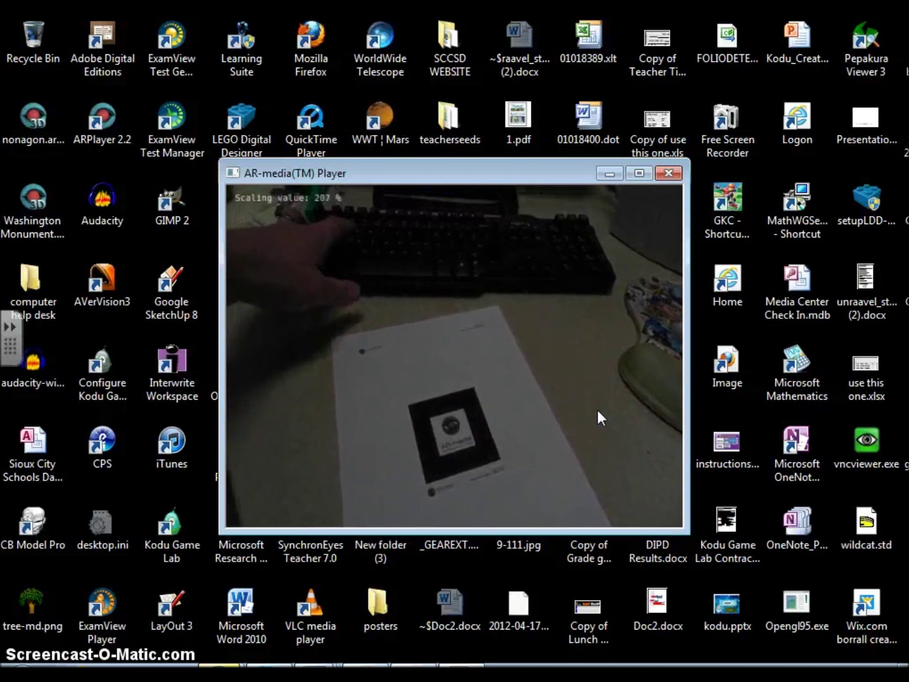
{"action": "key", "text": "plus"}
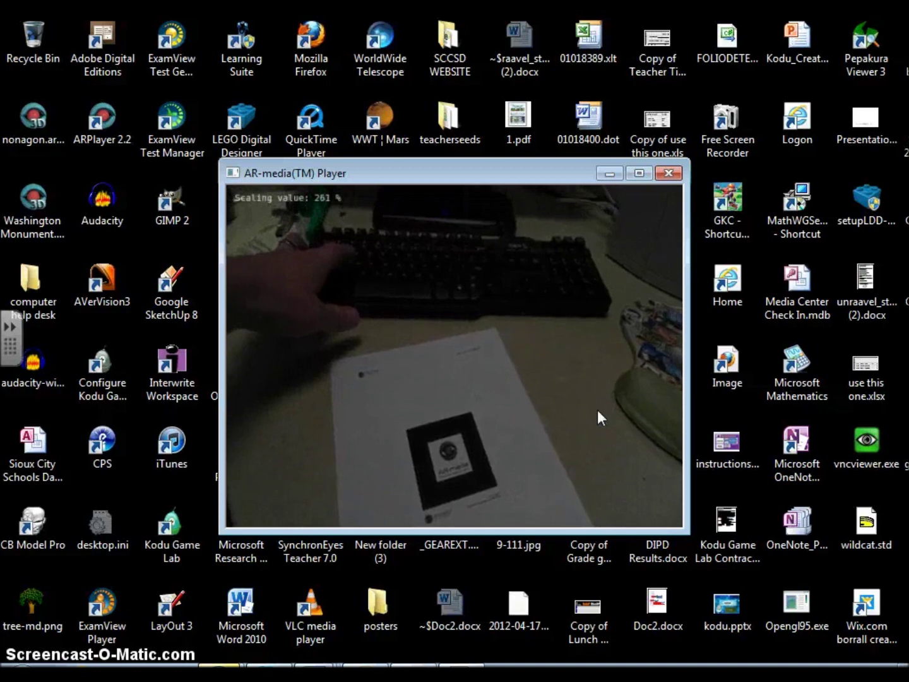
{"action": "key", "text": "plus"}
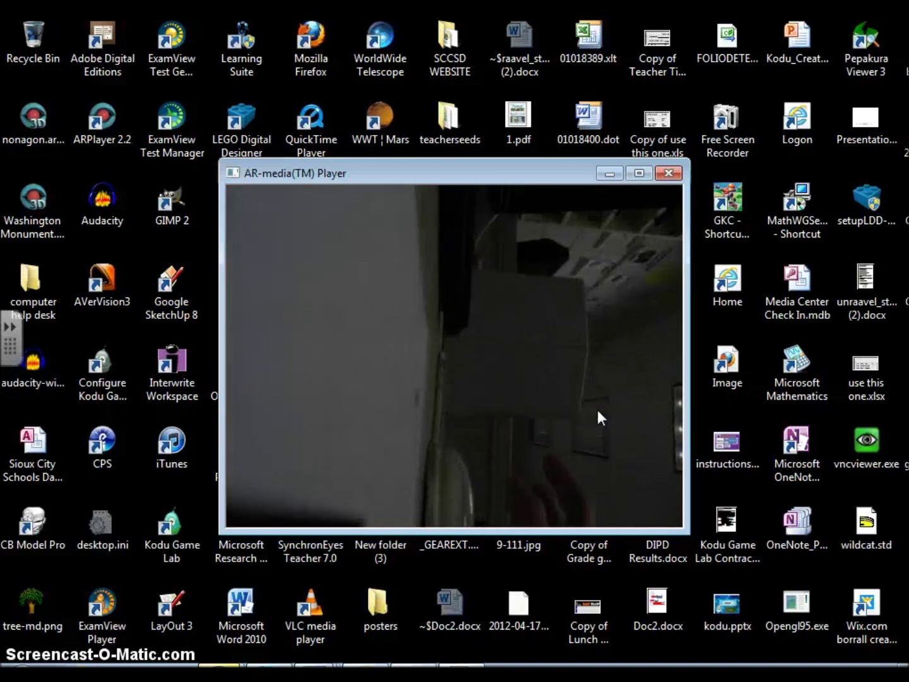
{"action": "left_click", "coordinate": [668, 173]}
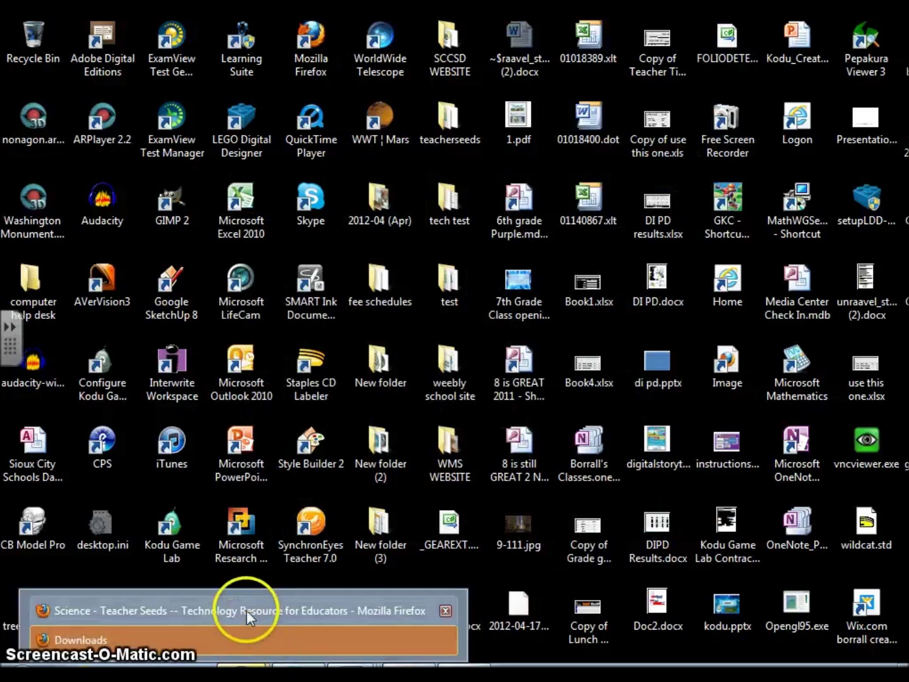
Switch to Firefox and browse the model categories on Teacher Seeds' Augmented Reality page
{"action": "left_click", "coordinate": [246, 611]}
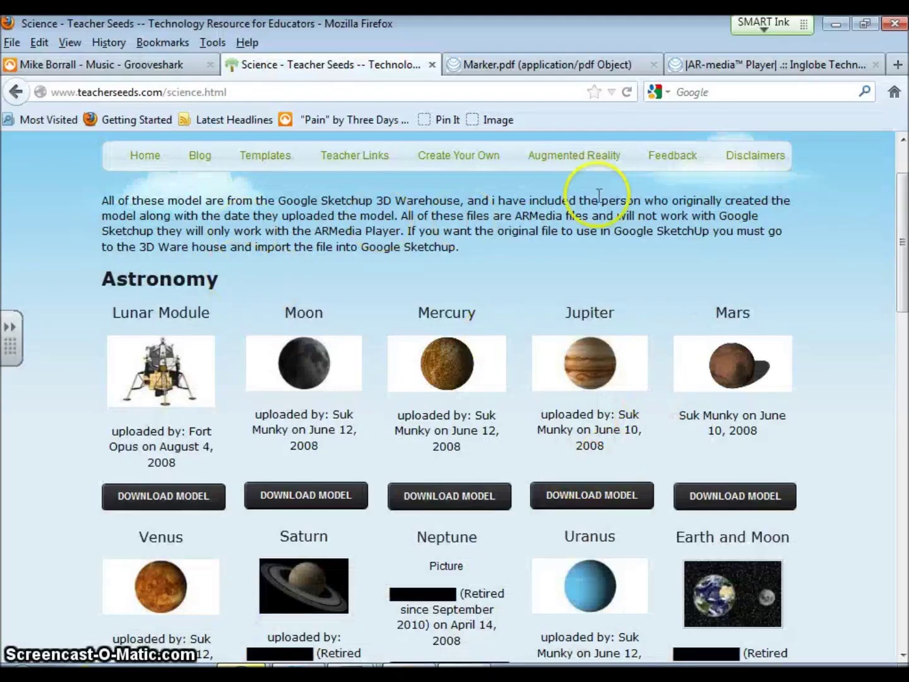
{"action": "left_click", "coordinate": [602, 165]}
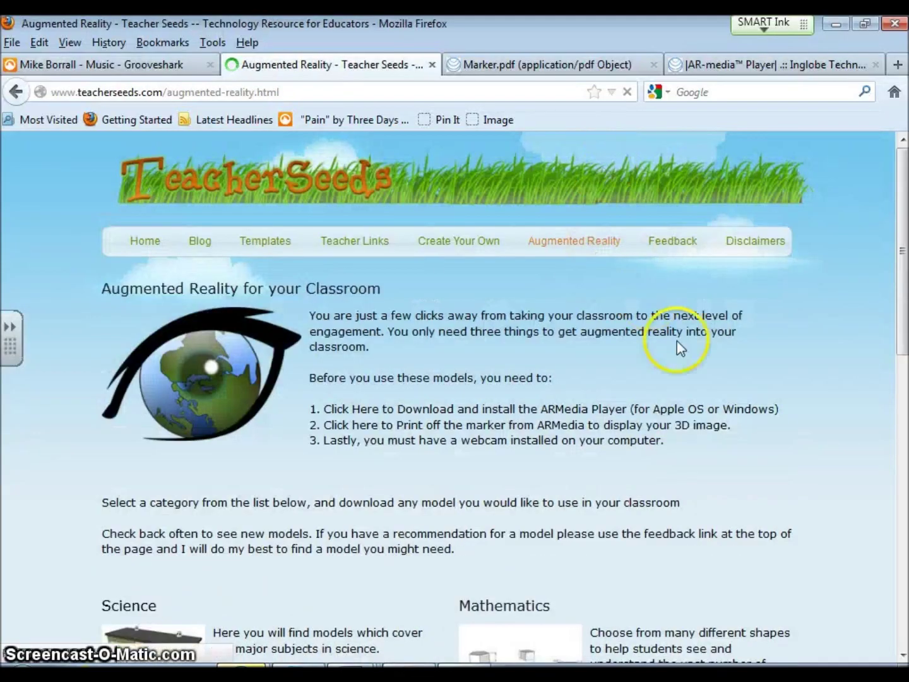
{"action": "left_click_drag", "start_coordinate": [901, 211], "coordinate": [903, 366]}
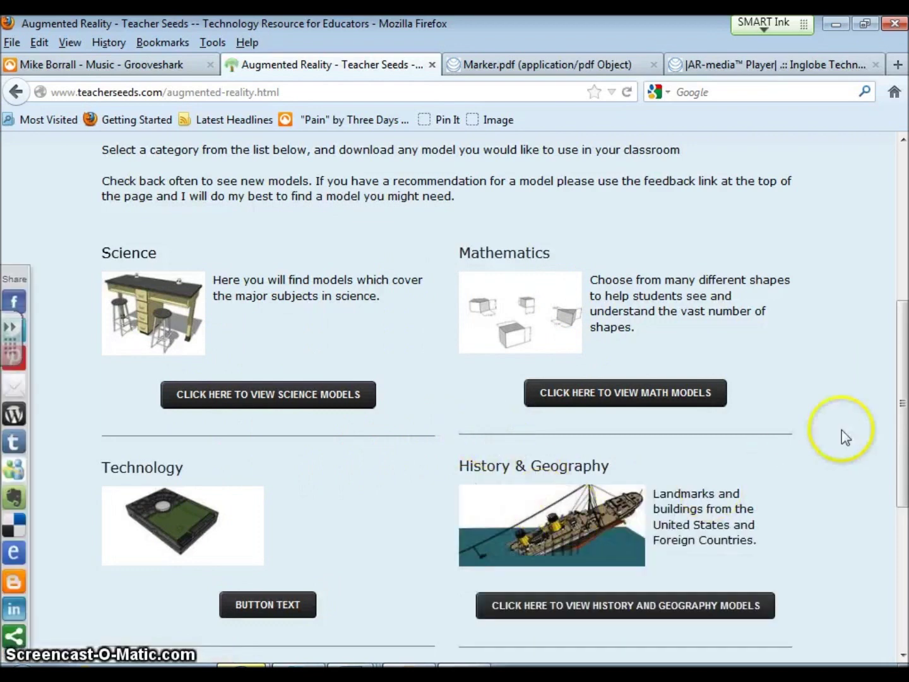
{"action": "left_click_drag", "start_coordinate": [904, 332], "coordinate": [902, 367]}
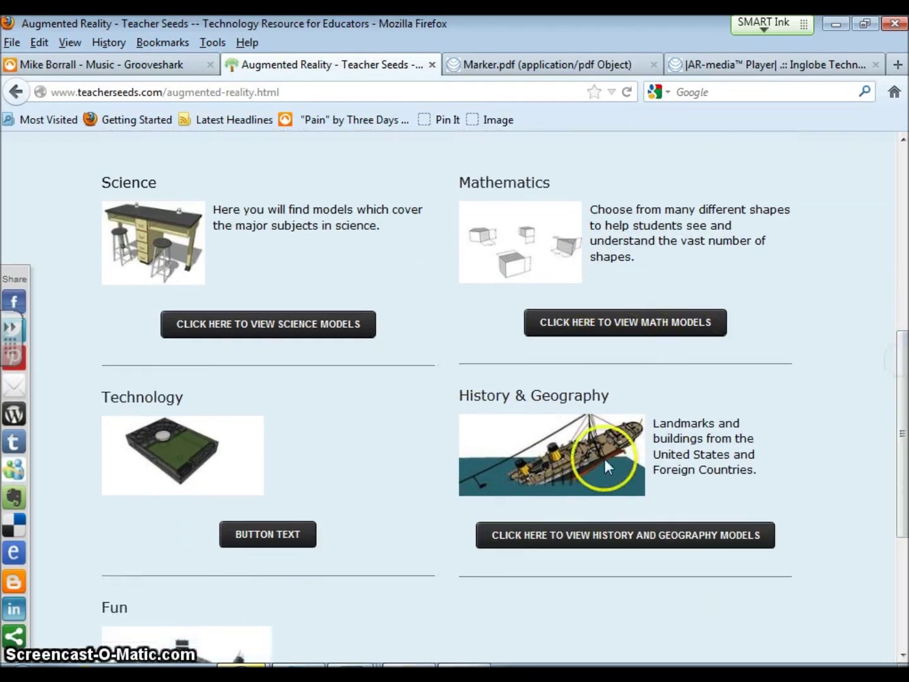
Open the History & Geography models and look through the United States and foreign landmarks and buildings
{"action": "left_click", "coordinate": [565, 543]}
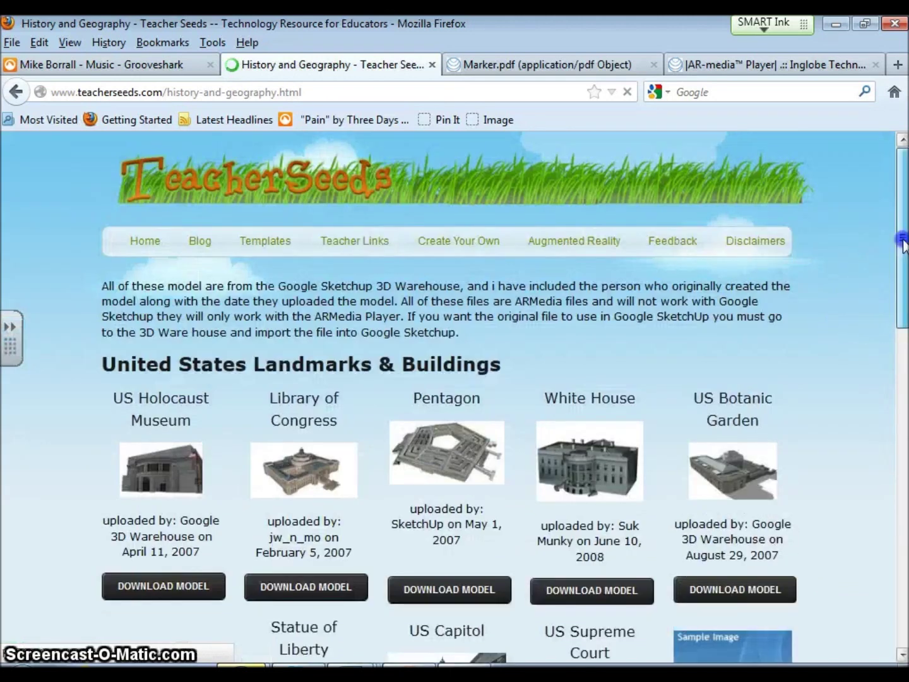
{"action": "left_click_drag", "start_coordinate": [903, 252], "coordinate": [903, 314]}
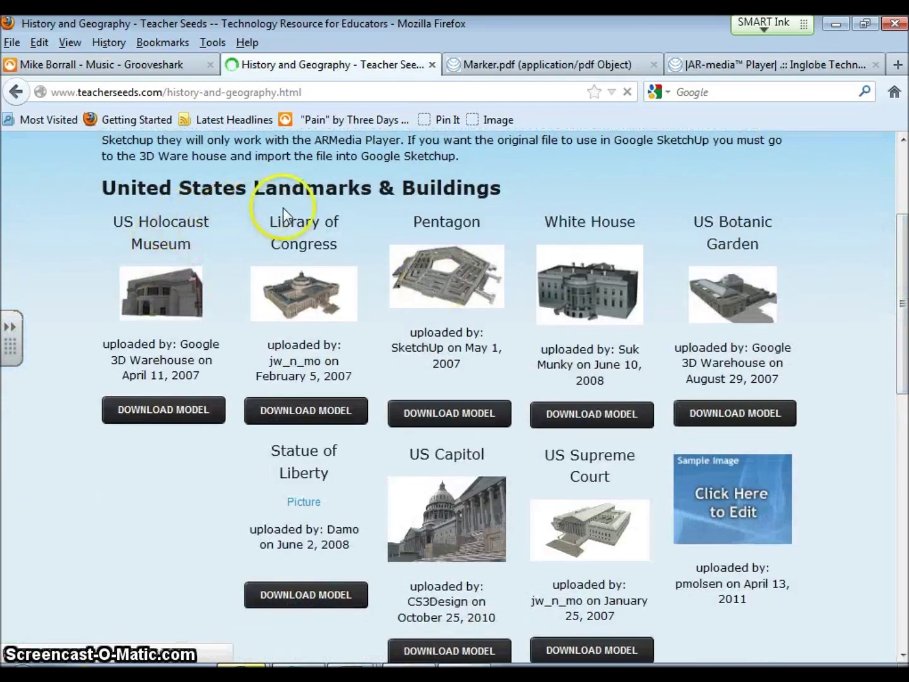
{"action": "left_click_drag", "start_coordinate": [903, 309], "coordinate": [899, 454]}
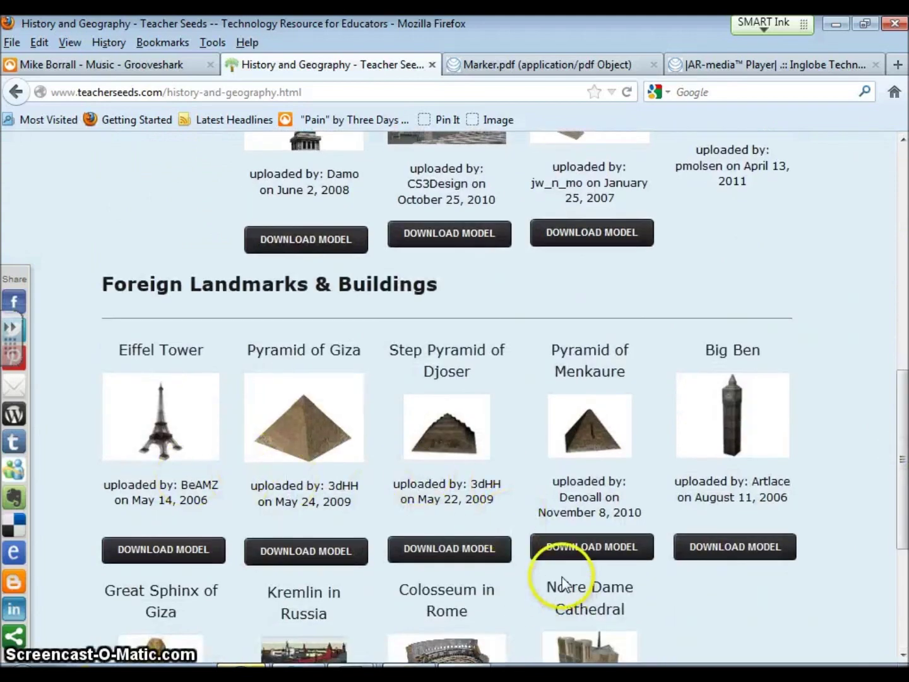
{"action": "left_click_drag", "start_coordinate": [901, 445], "coordinate": [890, 228]}
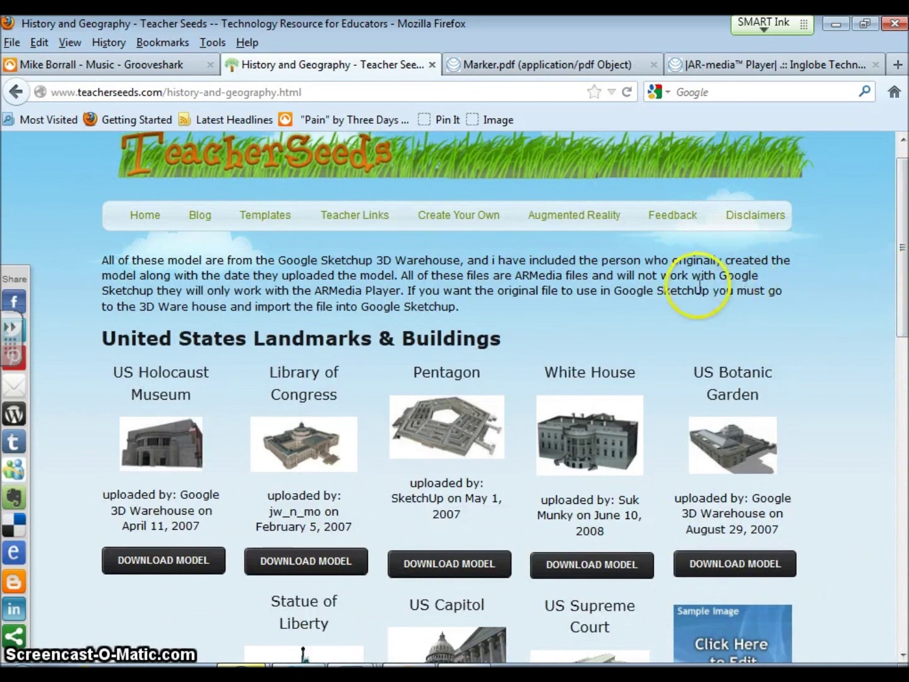
View the site's Feedback page and return to the Augmented Reality page's instructions and model categories
{"action": "left_click", "coordinate": [673, 217]}
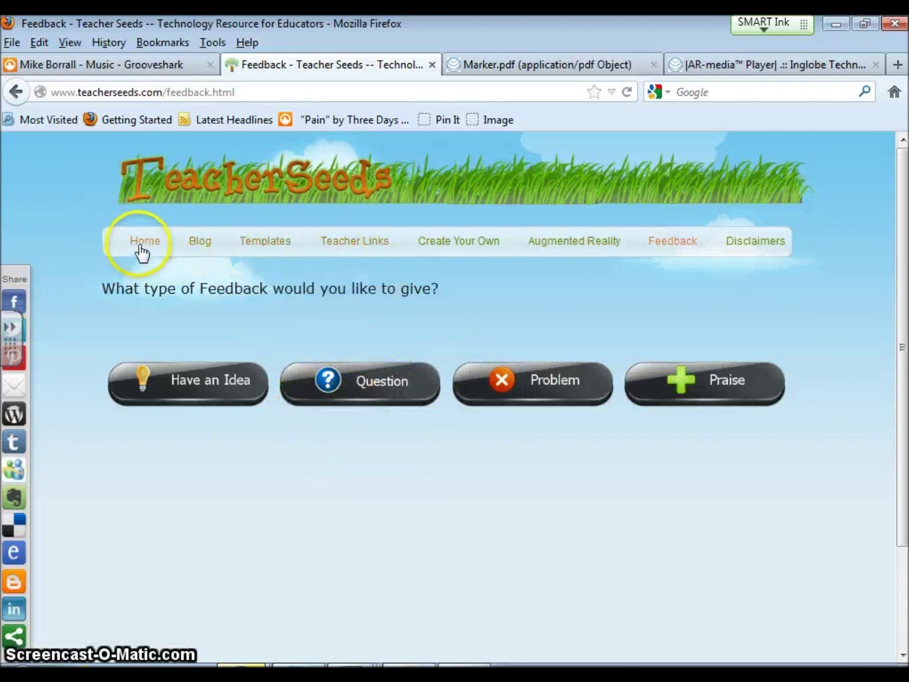
{"action": "left_click", "coordinate": [571, 247]}
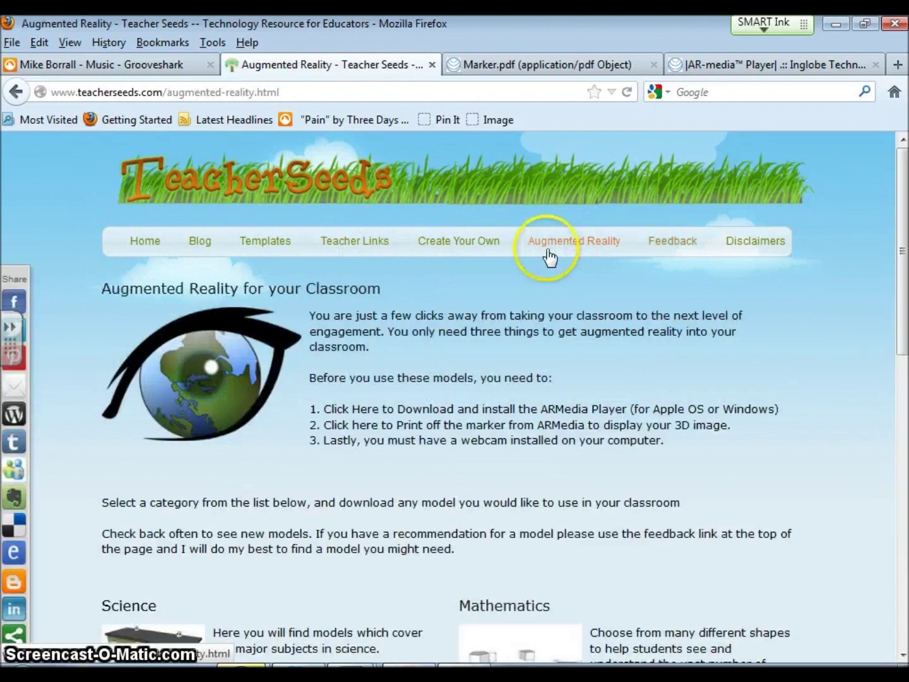
{"action": "scroll", "coordinate": [571, 453], "scroll_direction": "down", "scroll_amount": 3}
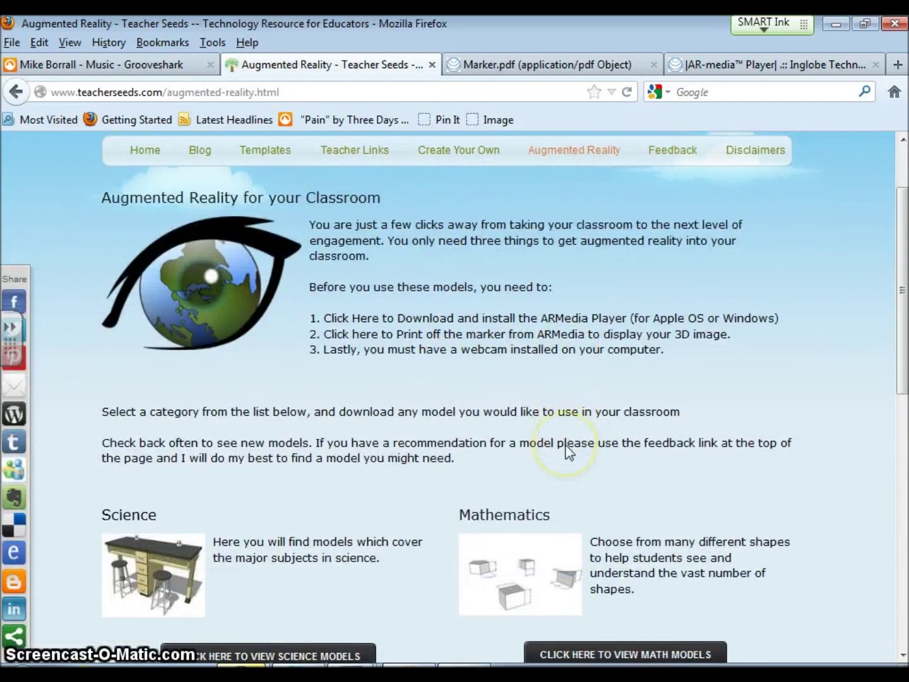